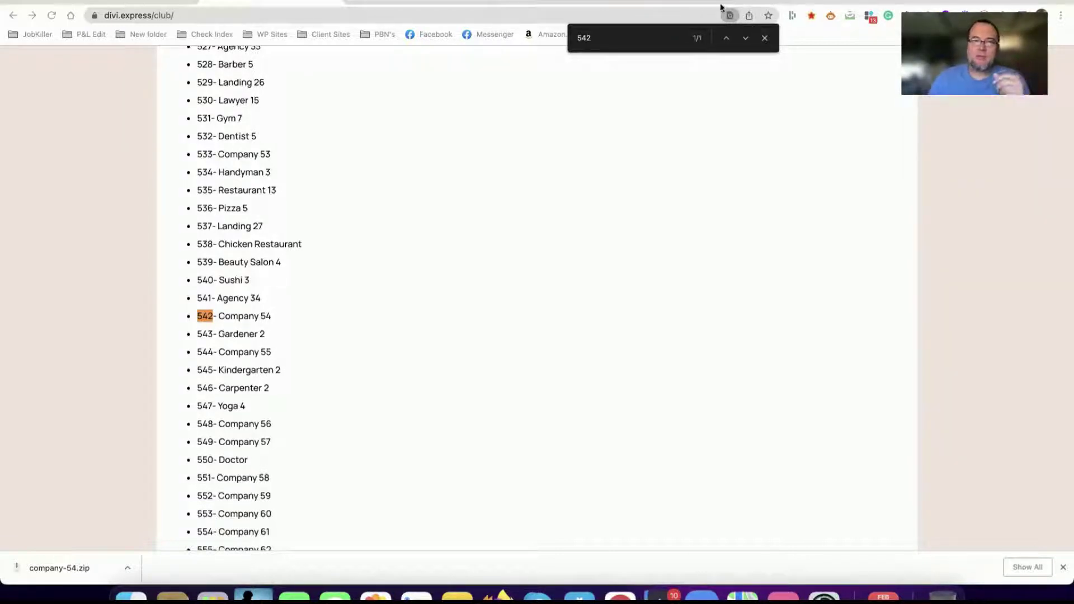
# - Return to the Divi Layout Search tab with 'handy' in the search box
pyautogui.click(167, 3)
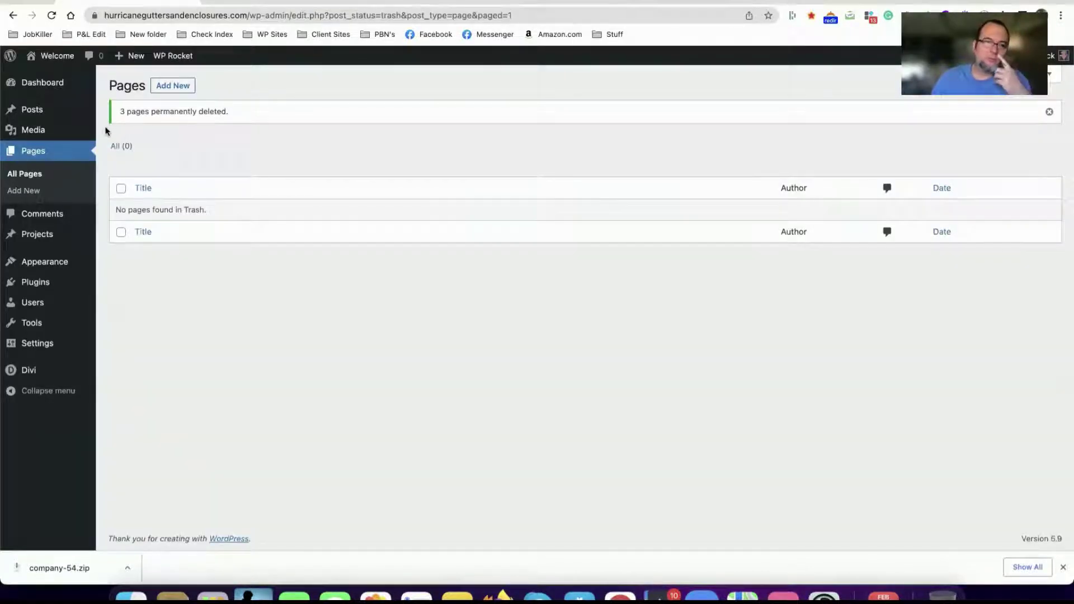
pyautogui.click(439, 2)
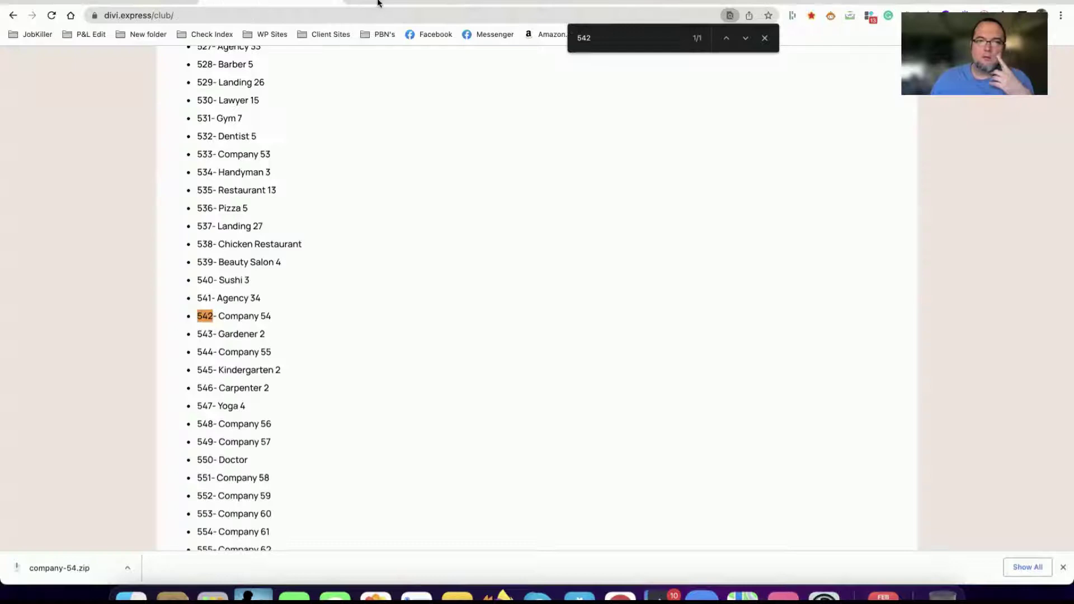
pyautogui.click(438, 1)
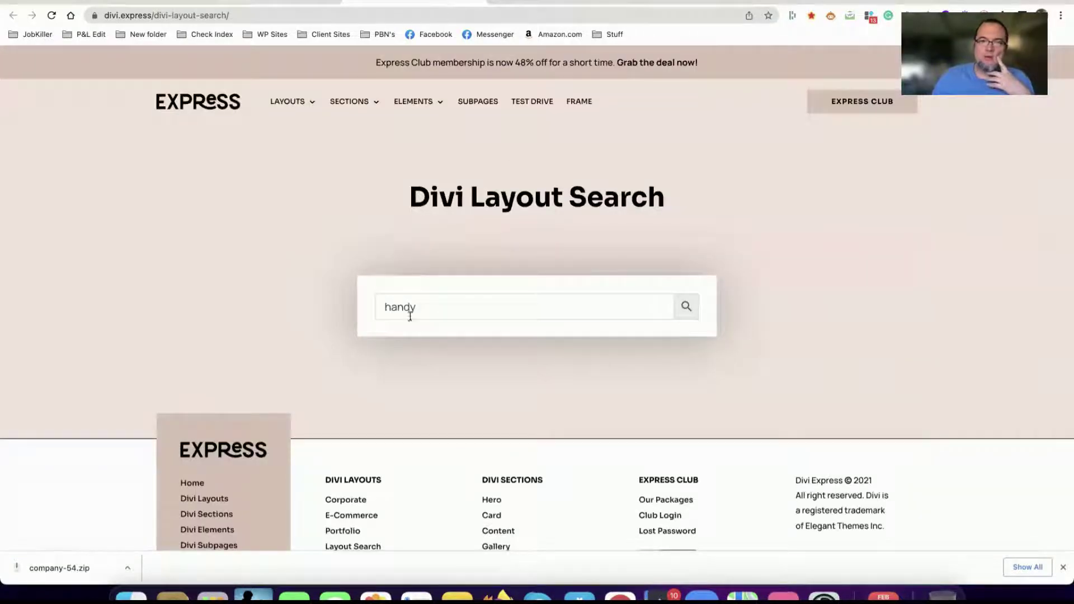
# - Show the 'handy' layout results to identify Handyman 2 as layout 290
pyautogui.click(442, 307)
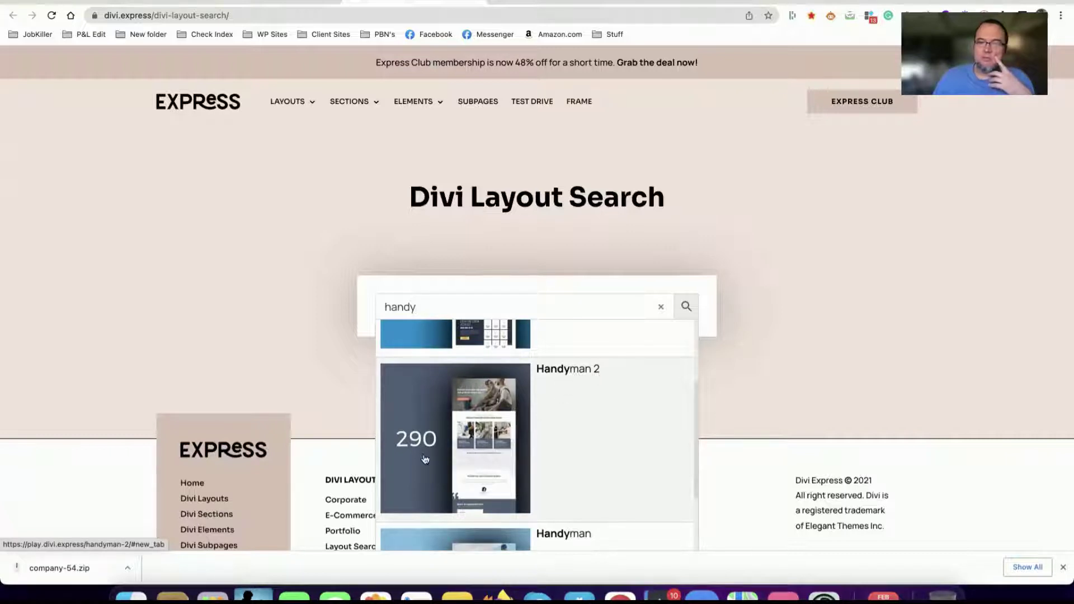
pyautogui.click(563, 2)
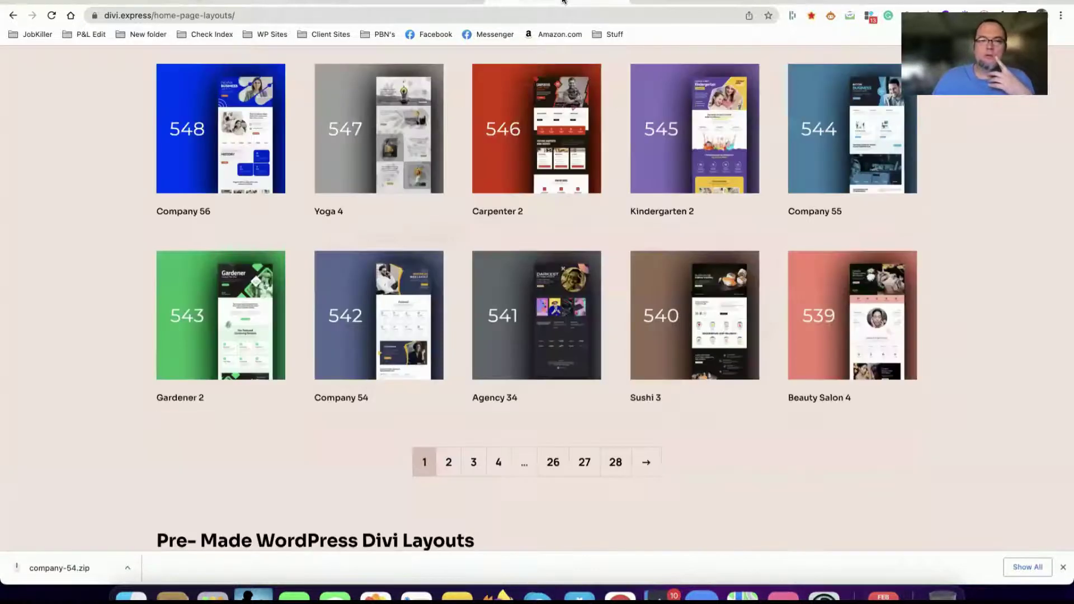
pyautogui.click(271, 2)
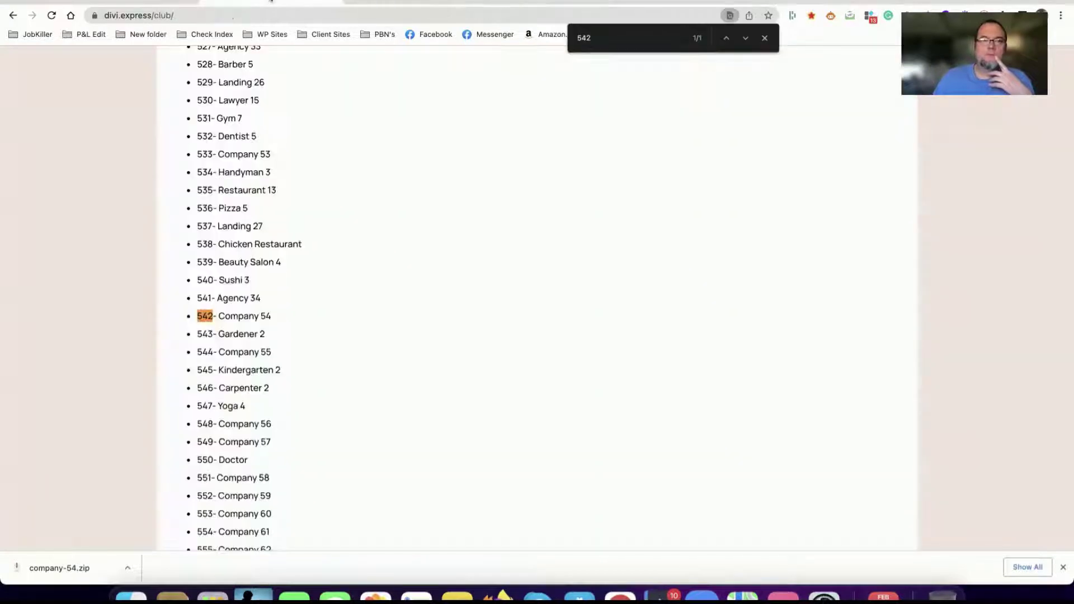
# - Find '290' in the club's download list to locate the 290- Handyman 2 entry
pyautogui.press('super+f')
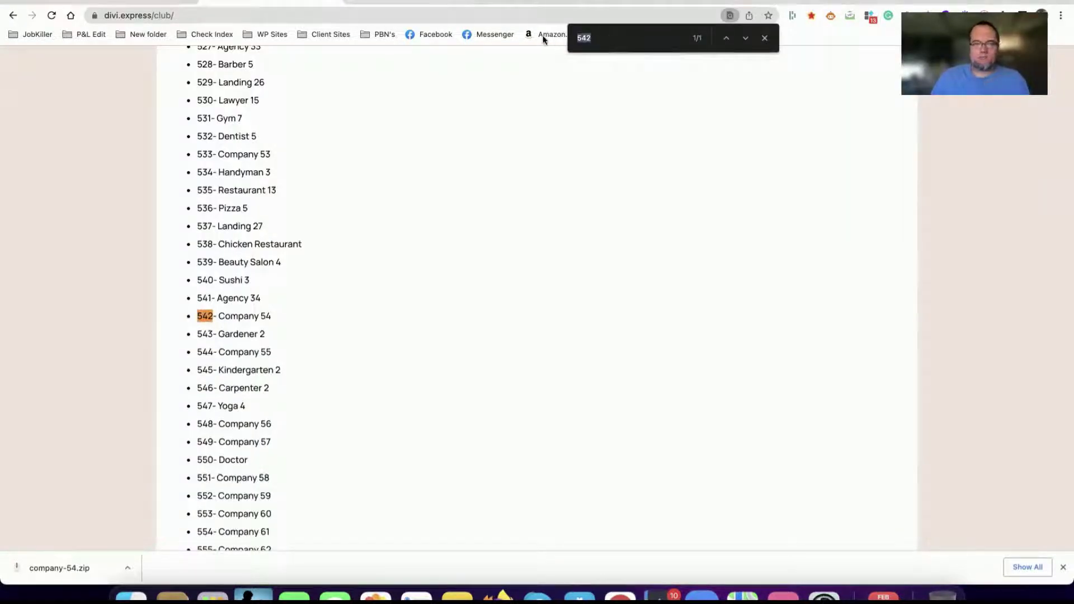
pyautogui.write('290')
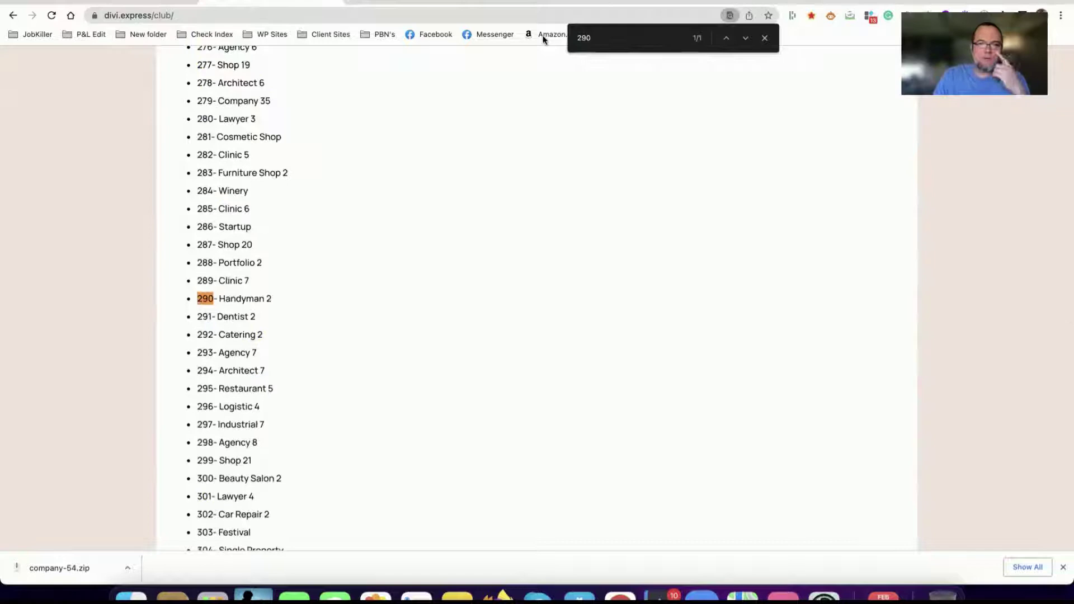
pyautogui.scroll(20, 275, 296)
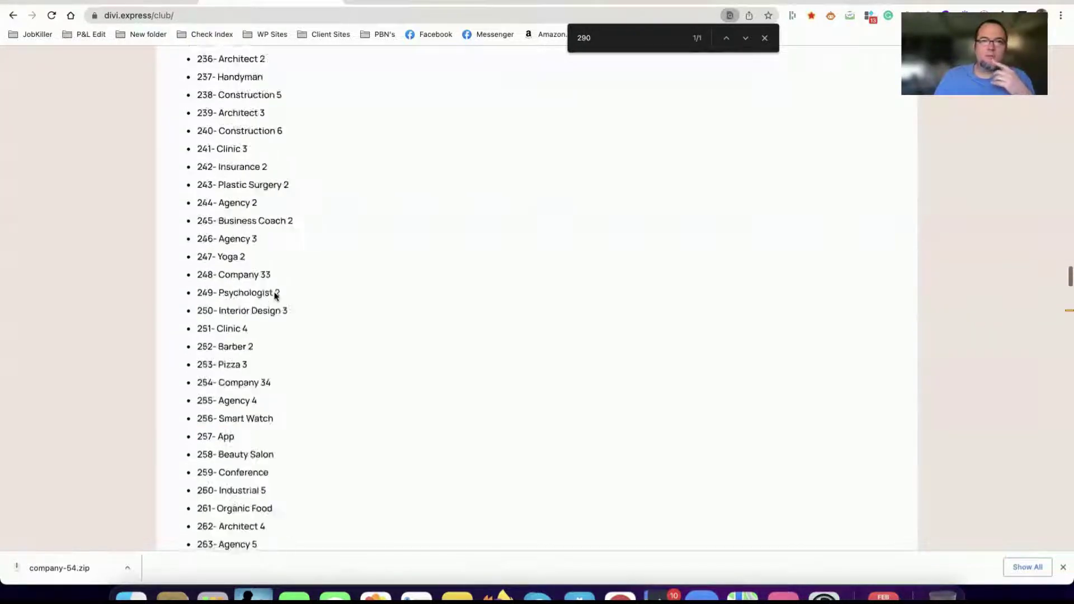
pyautogui.scroll(20, 274, 296)
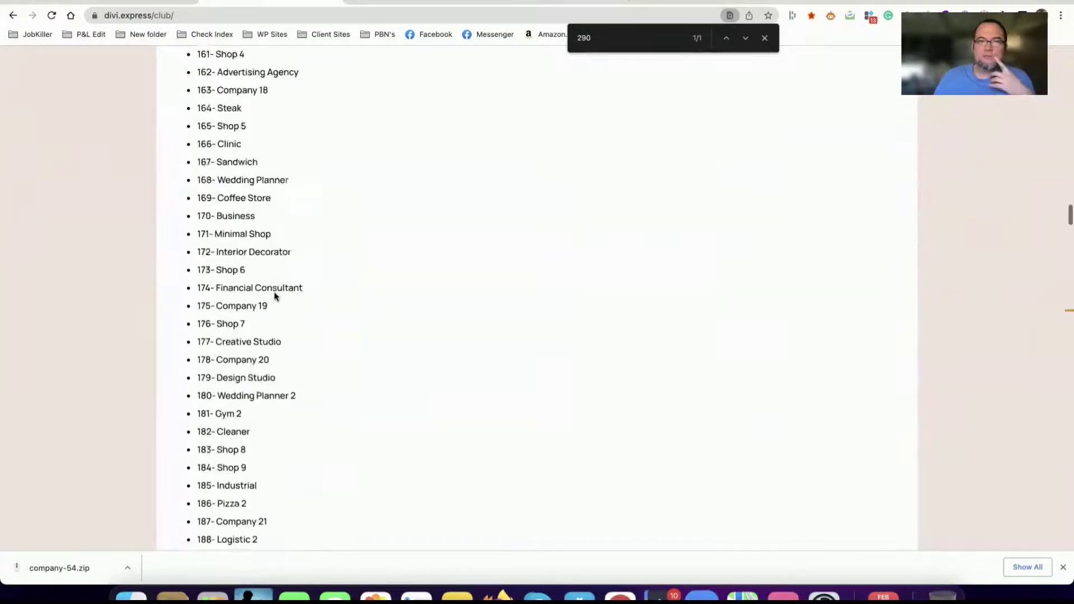
pyautogui.scroll(20, 275, 294)
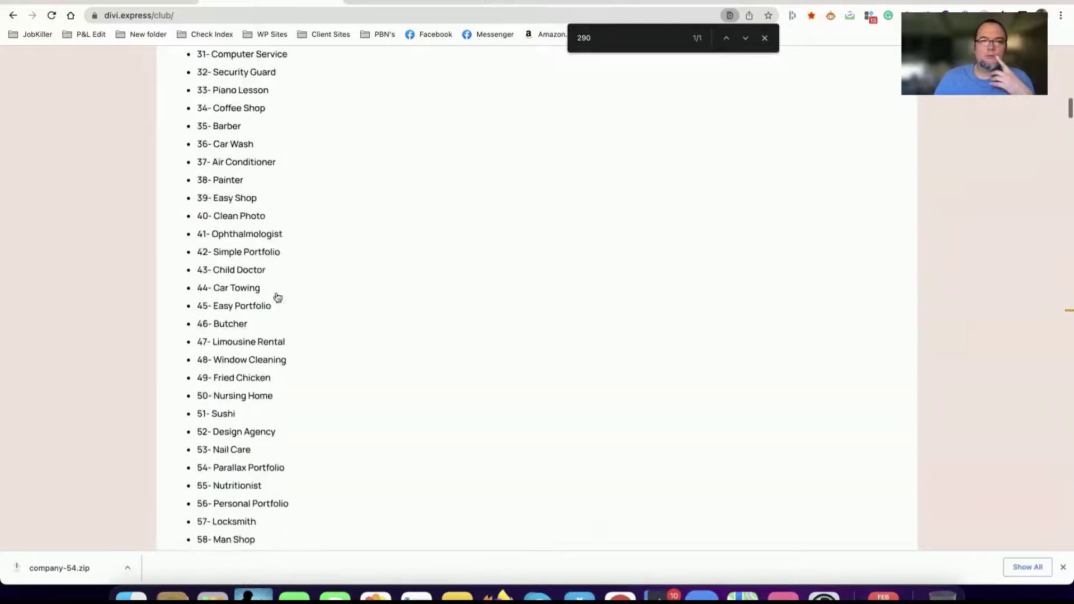
pyautogui.scroll(-5, 275, 295)
pyautogui.scroll(-5, 275, 296)
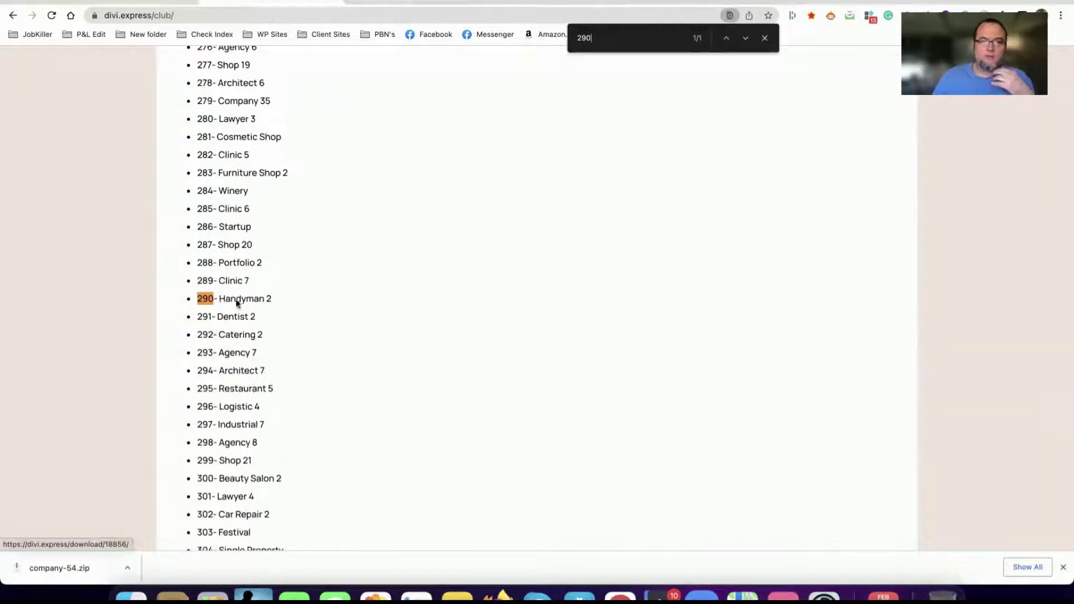
pyautogui.click(127, 568)
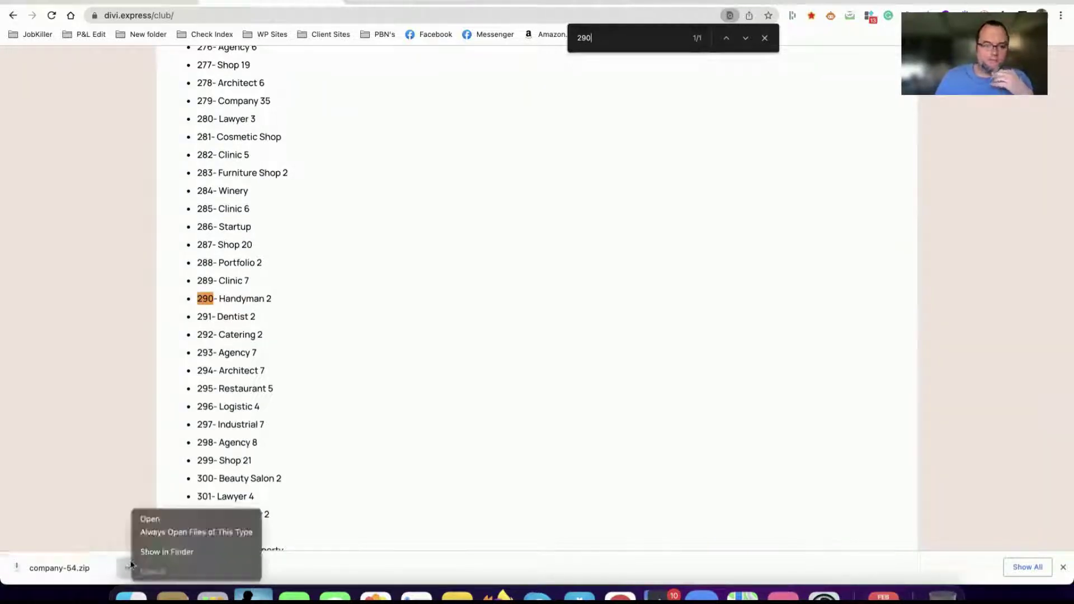
pyautogui.click(172, 553)
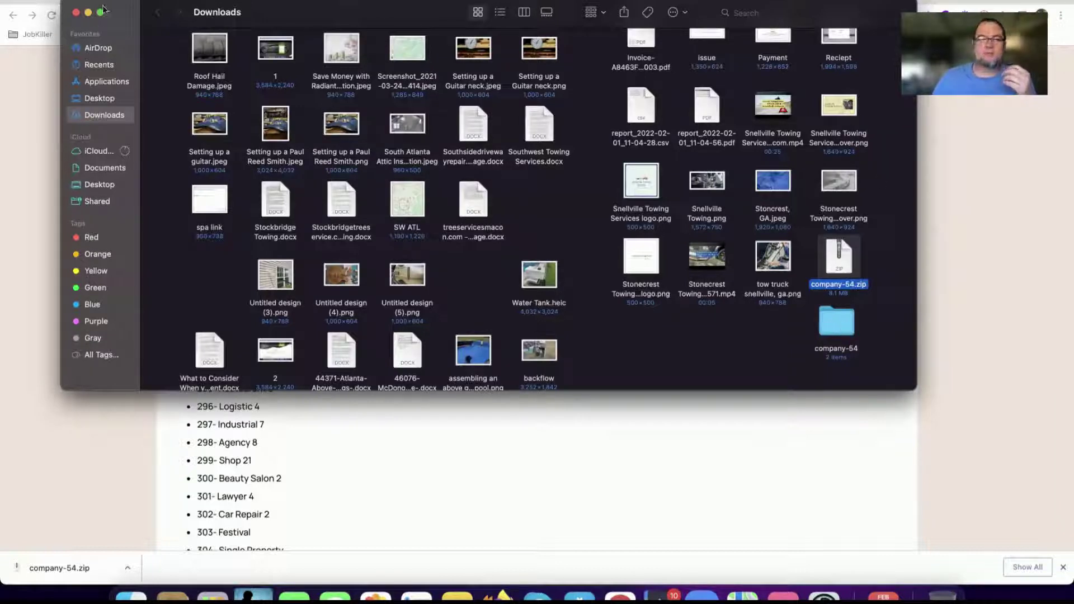
pyautogui.click(76, 12)
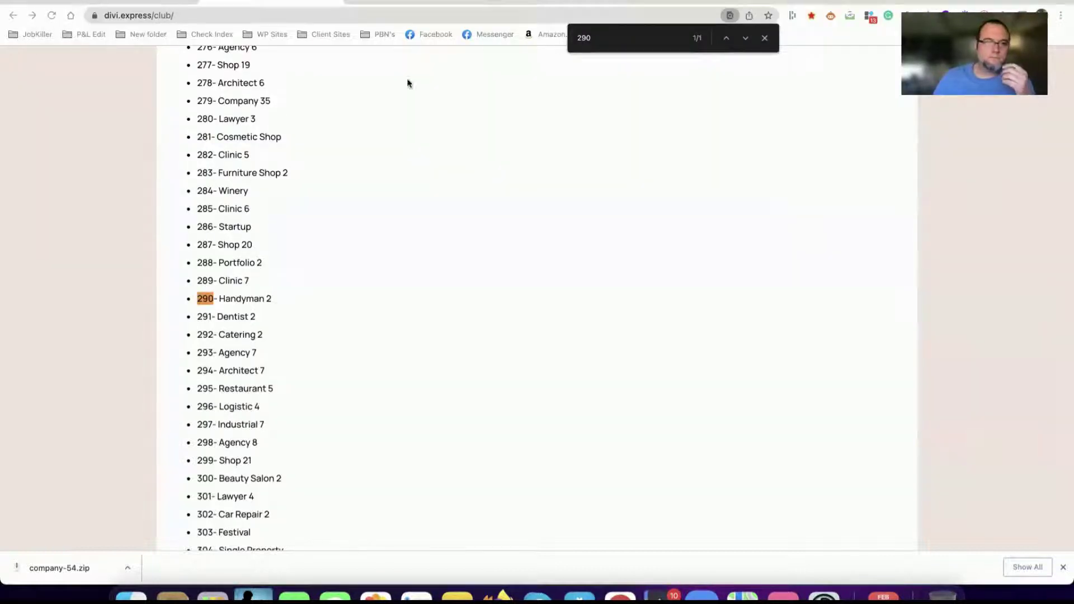
# - Save Divi Builder Advanced options with Latest Divi Builder Experience and Classic Editor enabled
pyautogui.click(144, 1)
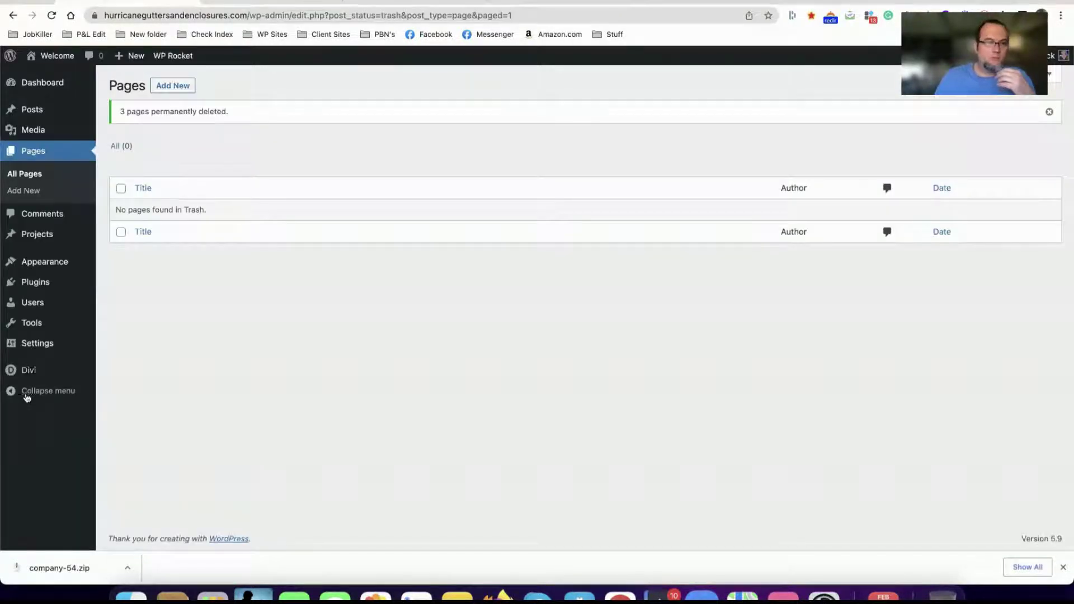
pyautogui.click(37, 374)
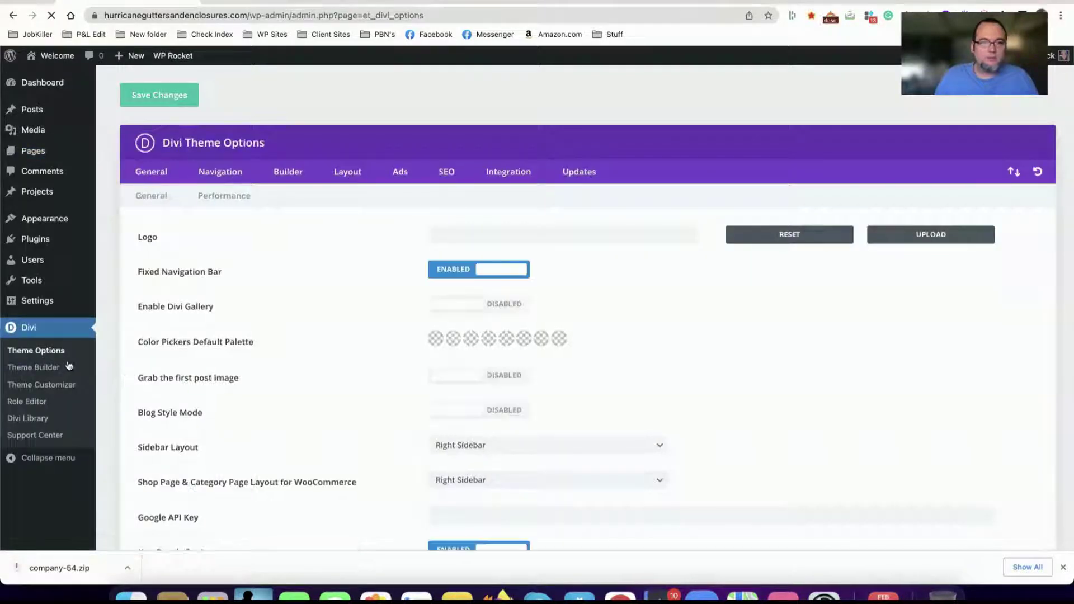
pyautogui.click(289, 171)
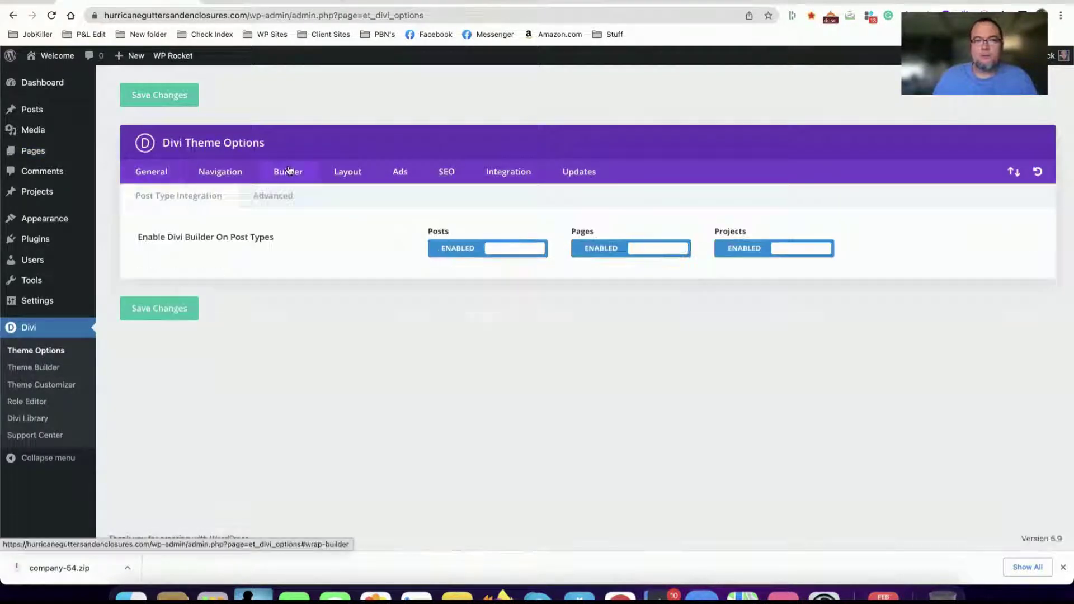
pyautogui.click(278, 197)
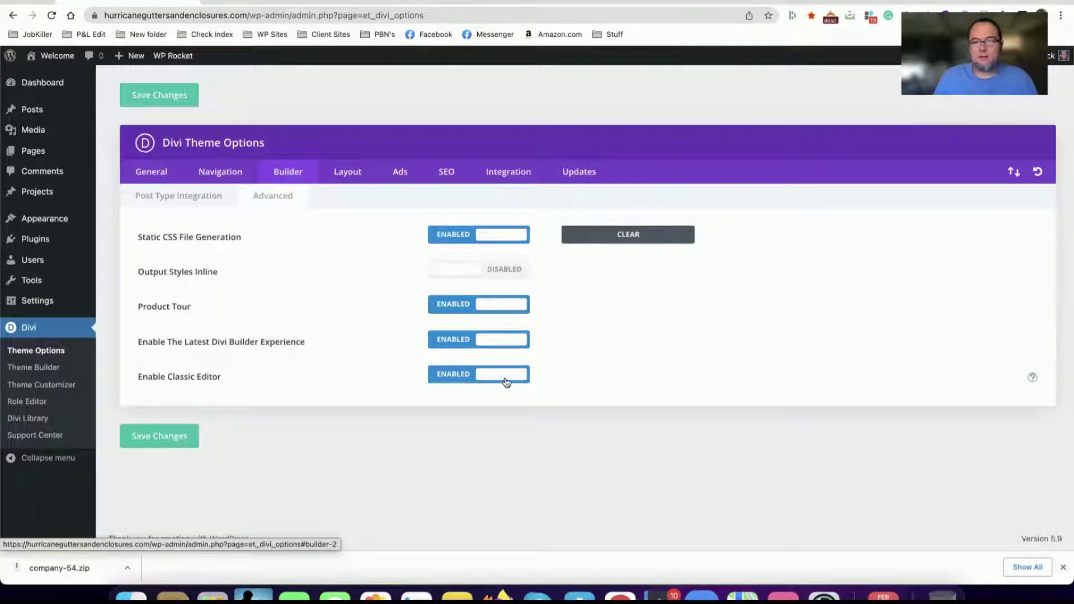
pyautogui.click(147, 436)
pyautogui.click(1063, 568)
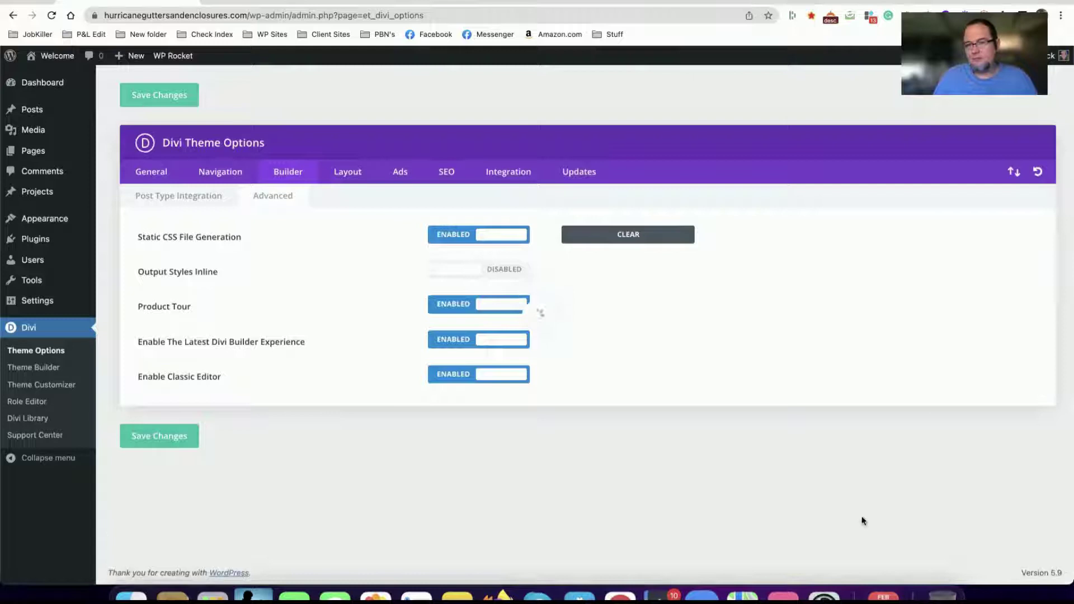
# - Create a new page titled 'Home' and switch it to the Divi Builder
pyautogui.moveTo(59, 126)
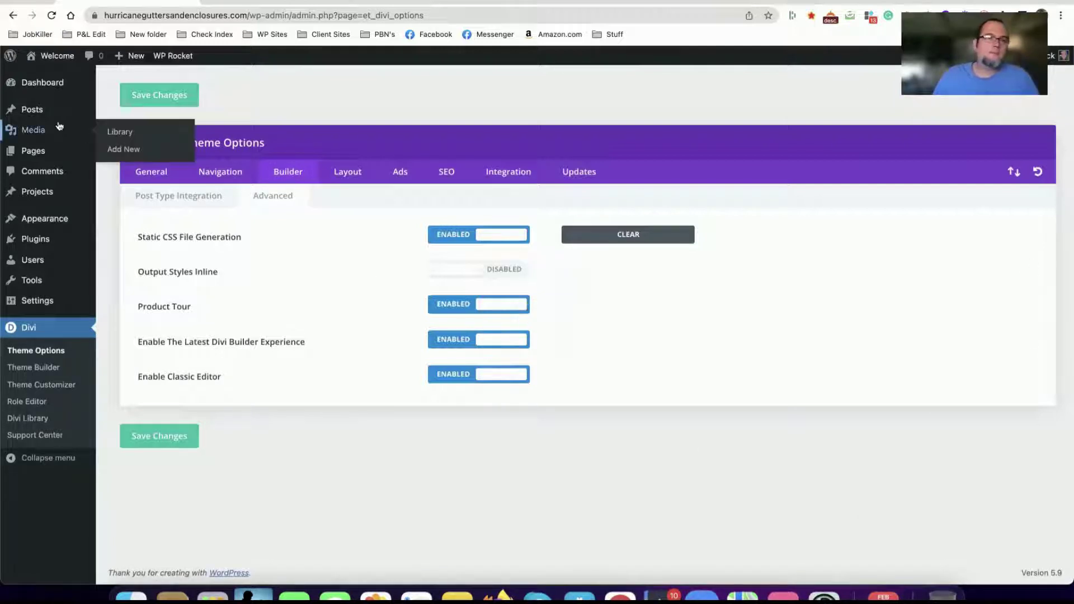
pyautogui.moveTo(124, 57)
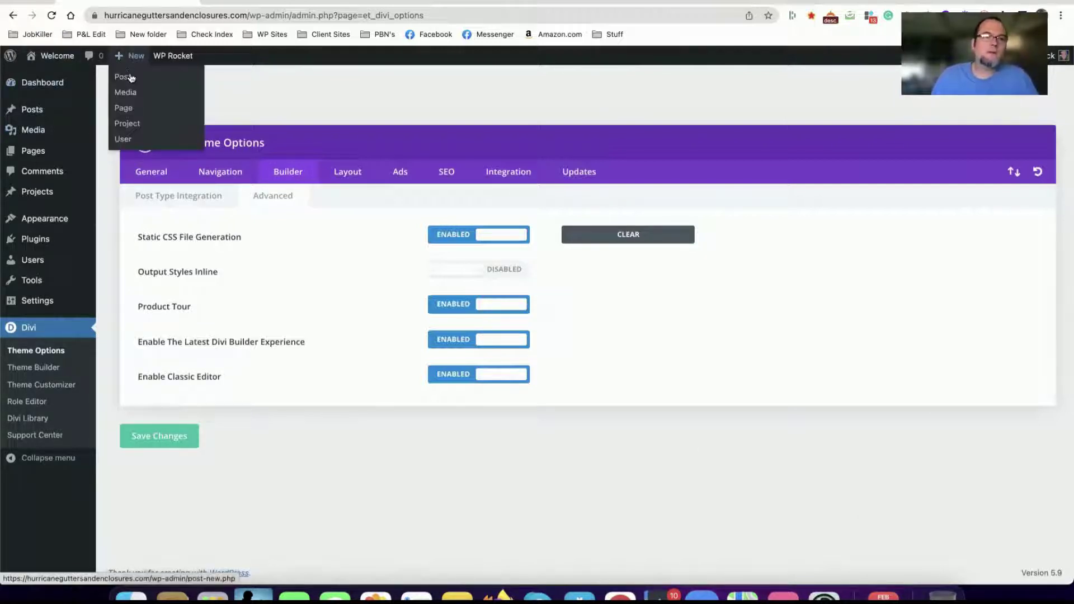
pyautogui.click(125, 112)
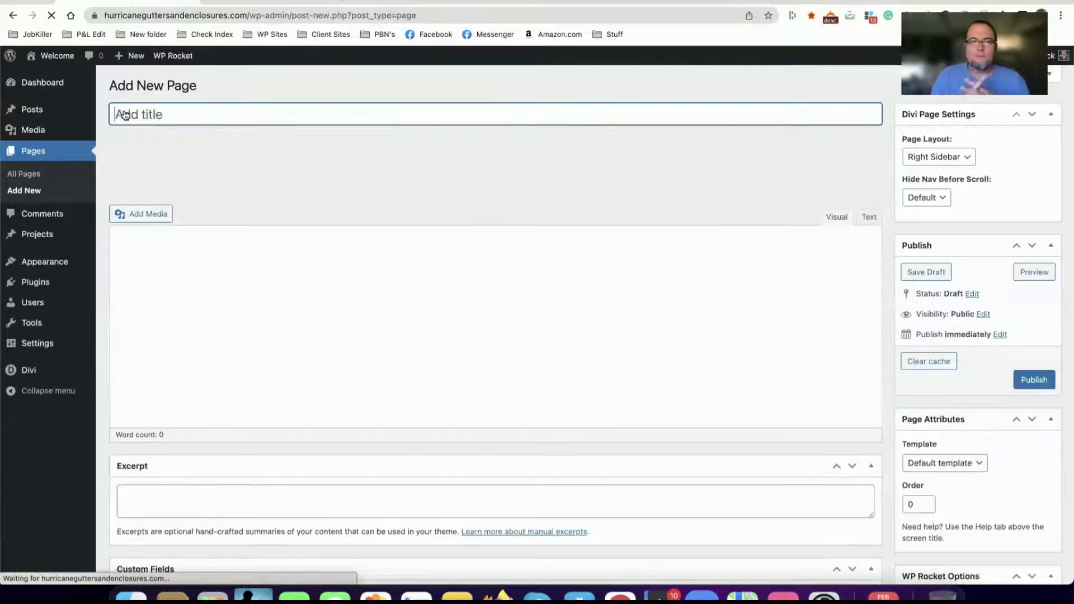
pyautogui.write('Home')
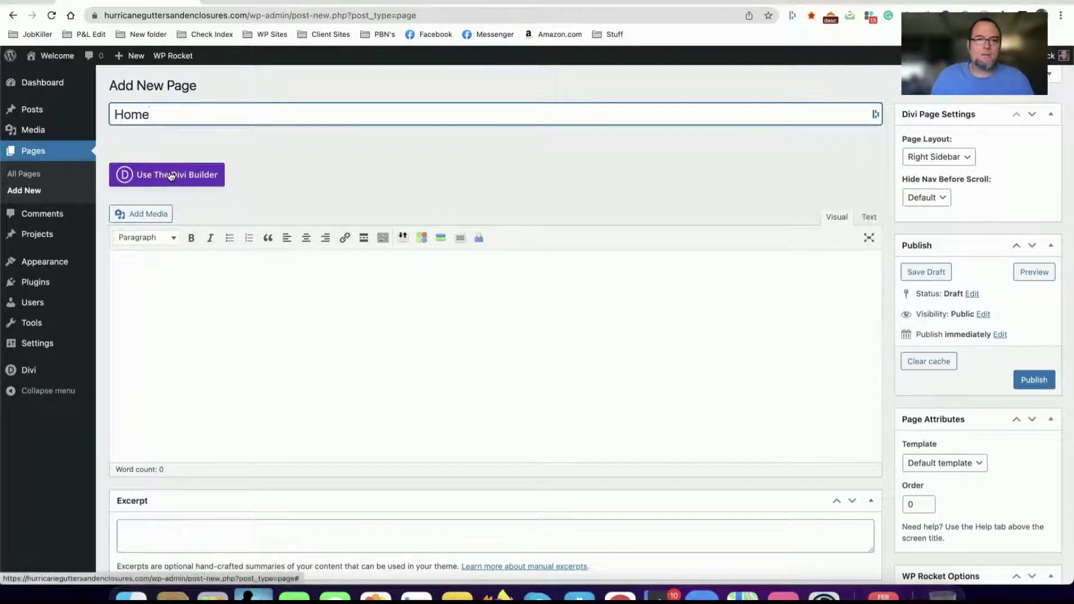
pyautogui.scroll(-5, 412, 210)
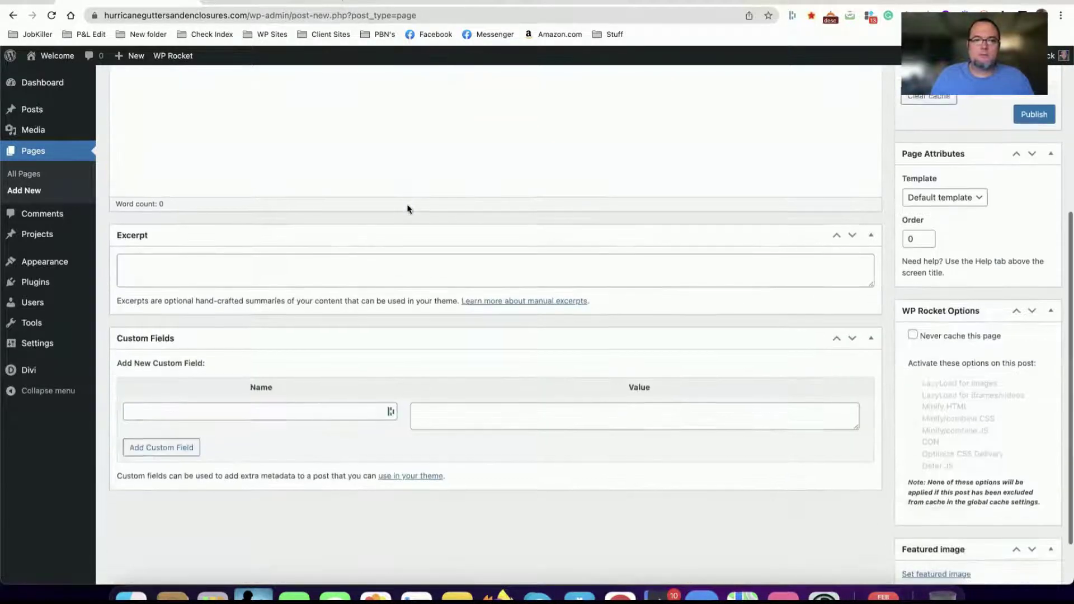
pyautogui.scroll(3, 407, 209)
pyautogui.scroll(2, 408, 208)
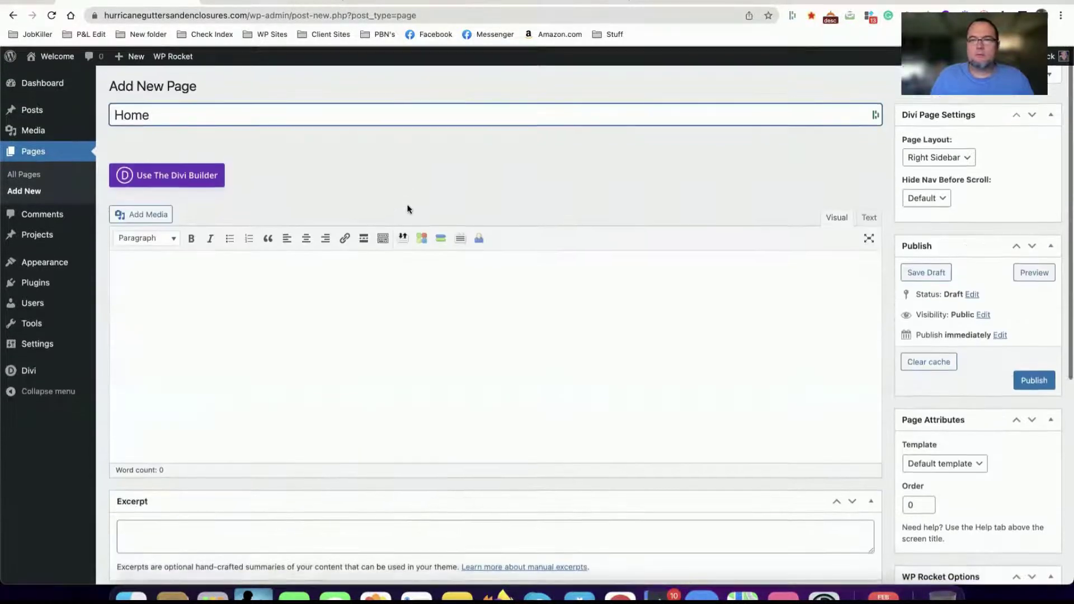
pyautogui.click(175, 175)
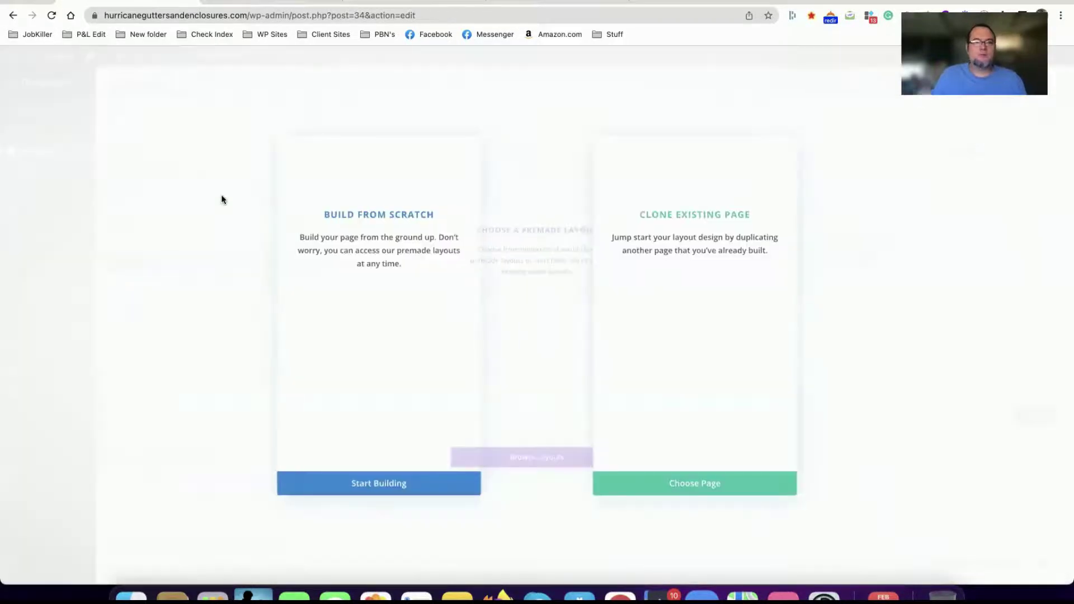
# - Build from scratch and choose handyman-2.json as the Portability import file
pyautogui.click(380, 216)
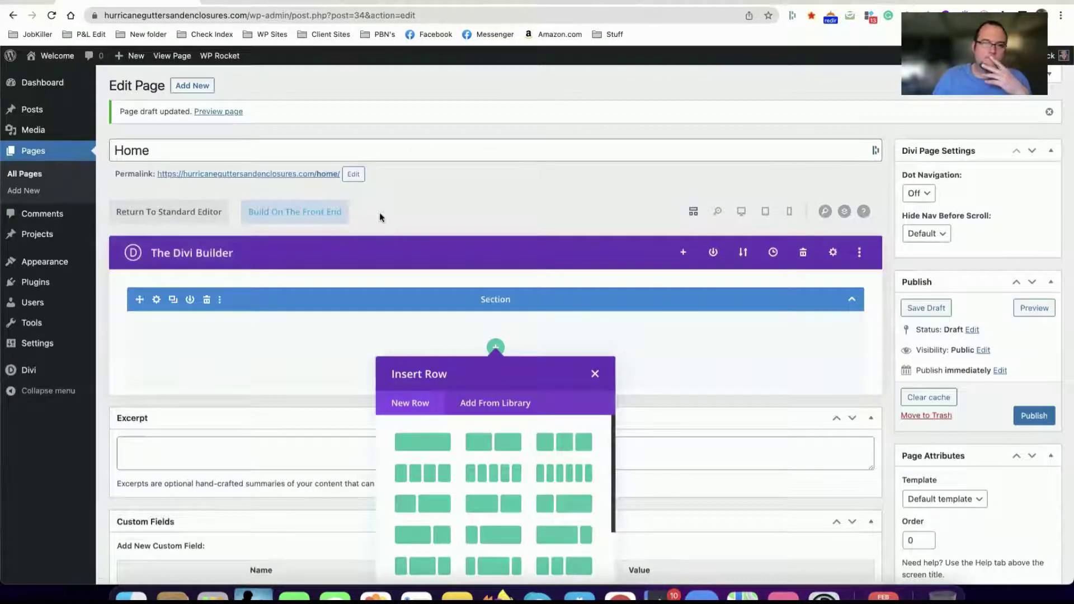
pyautogui.click(595, 373)
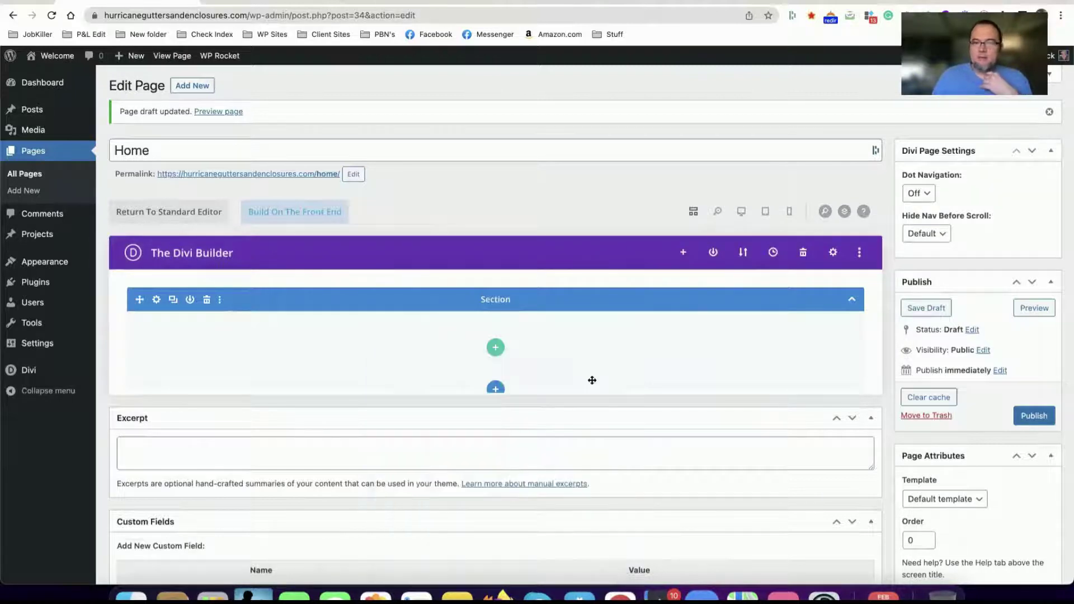
pyautogui.click(742, 254)
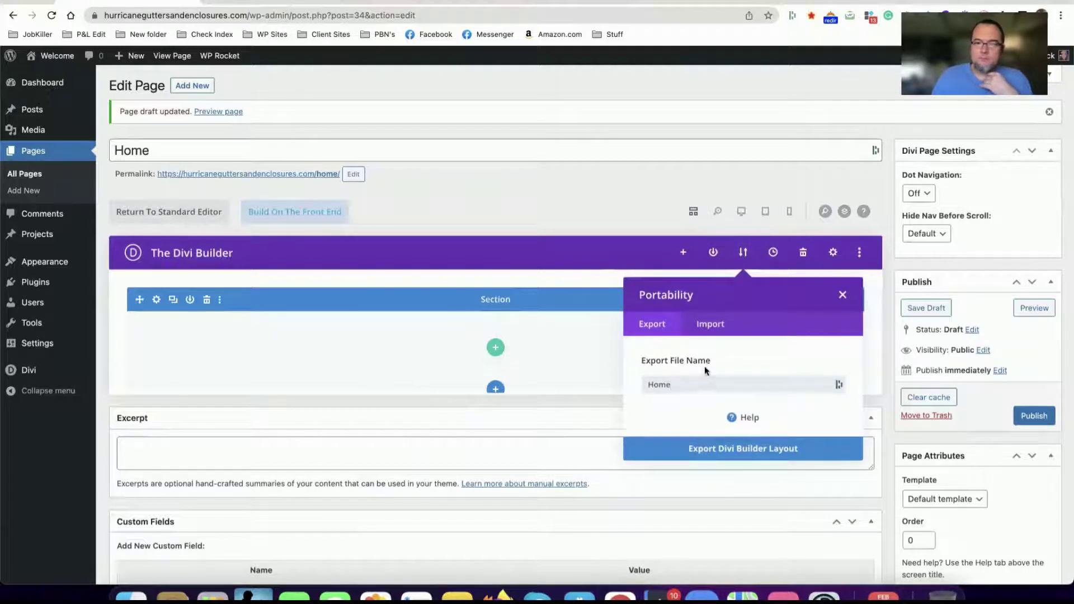
pyautogui.click(716, 330)
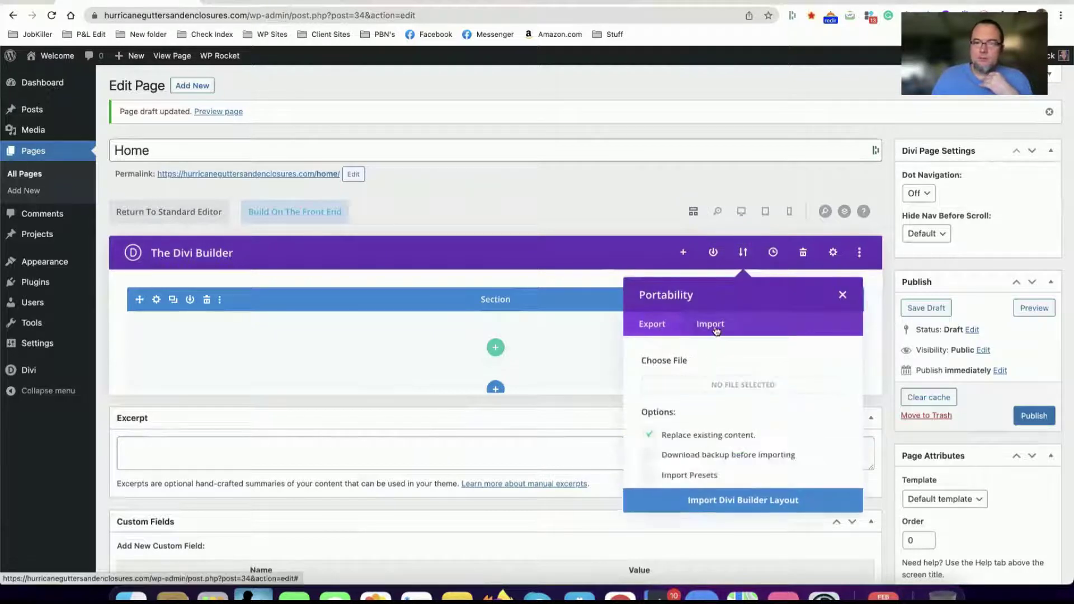
pyautogui.click(733, 385)
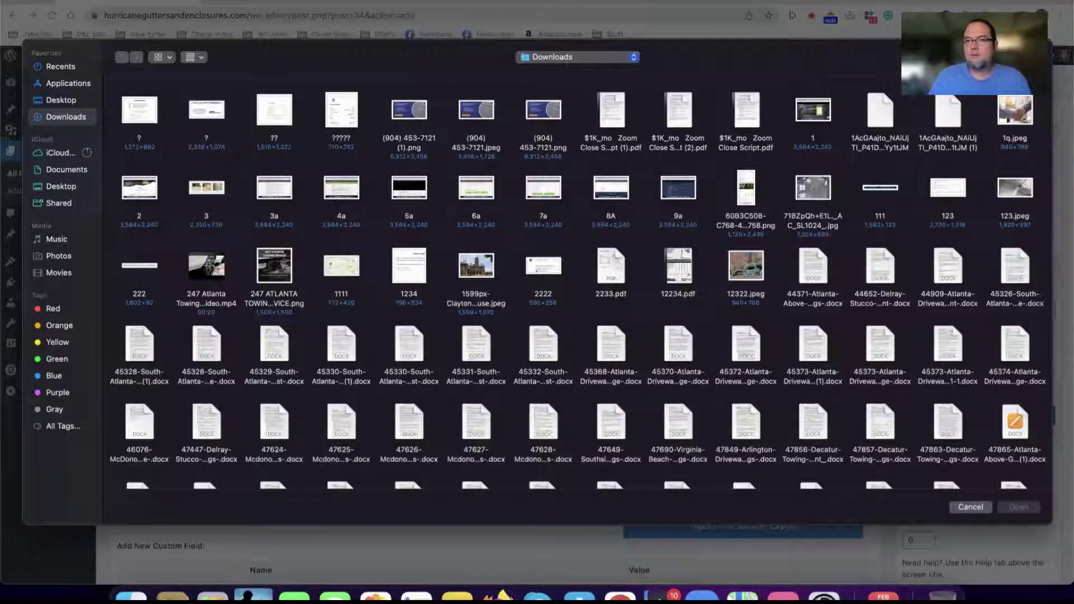
pyautogui.click(971, 58)
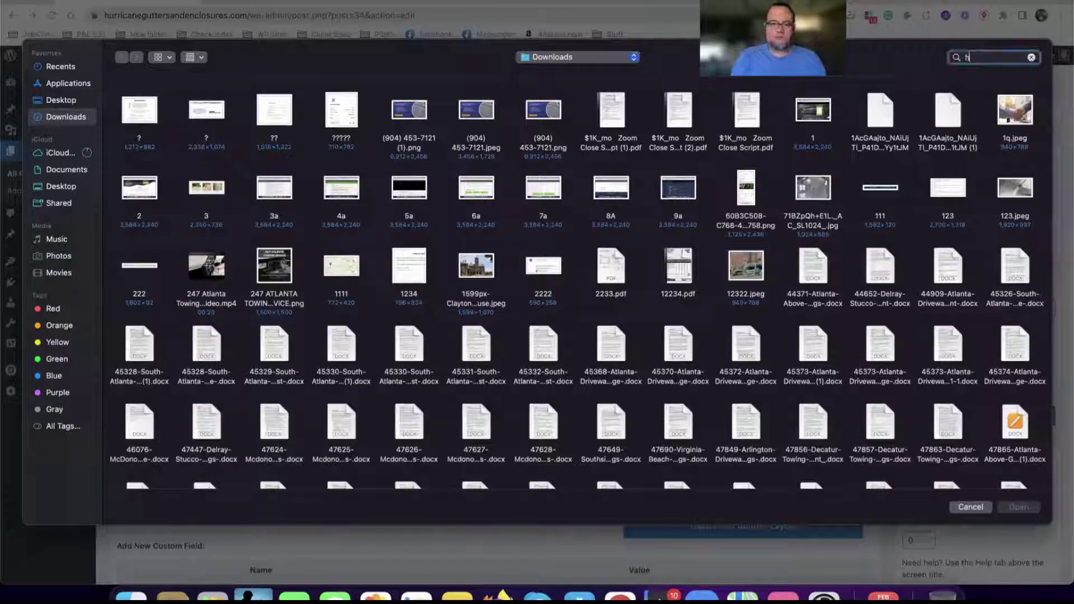
pyautogui.write('handy')
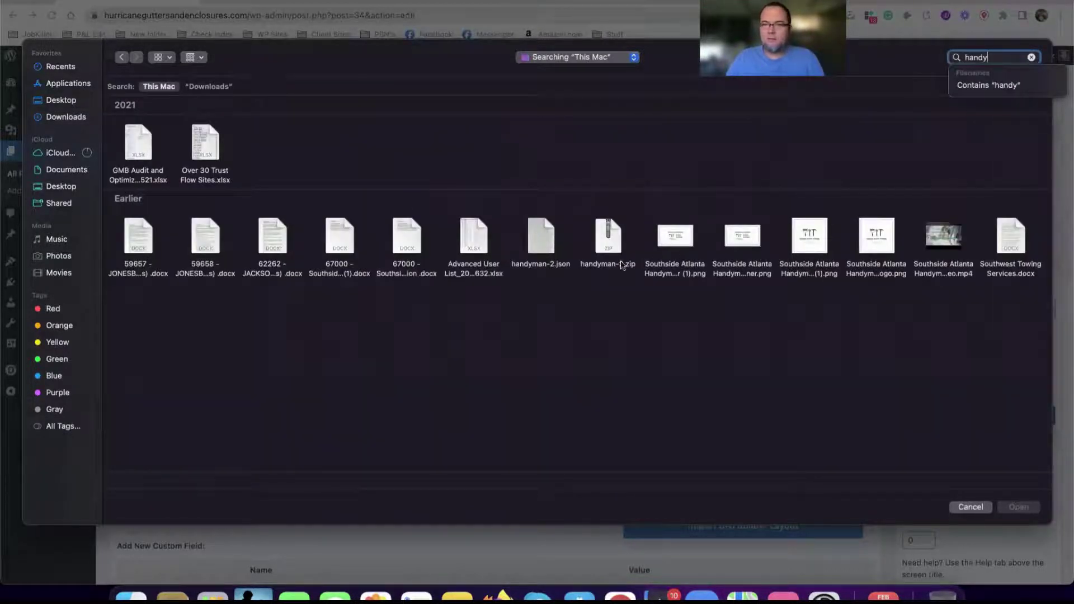
pyautogui.doubleClick(542, 239)
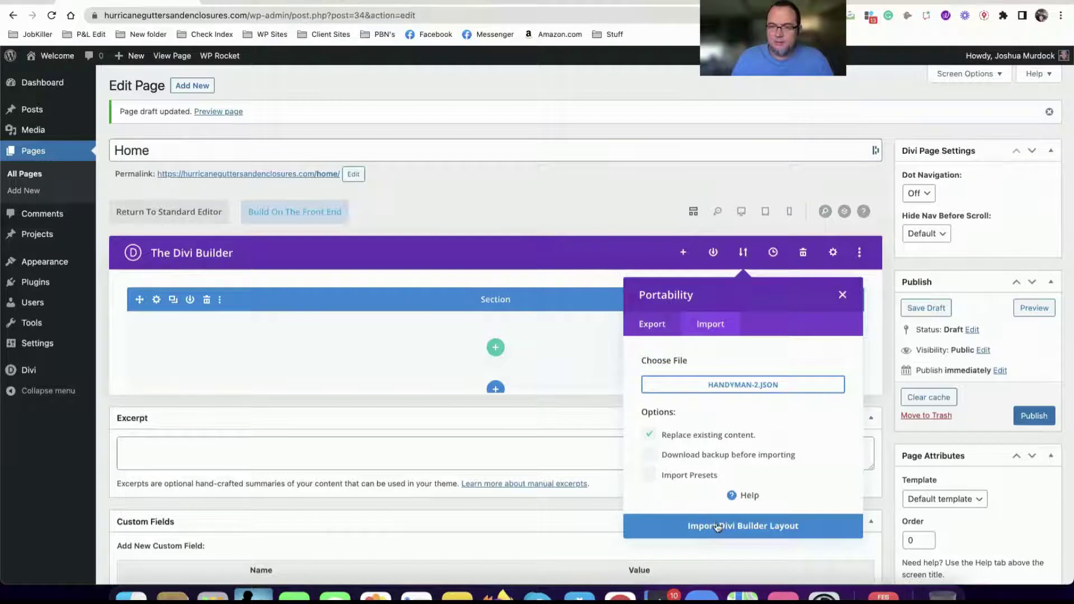
# - Import the handyman-2.json layout into the Home page
pyautogui.click(737, 529)
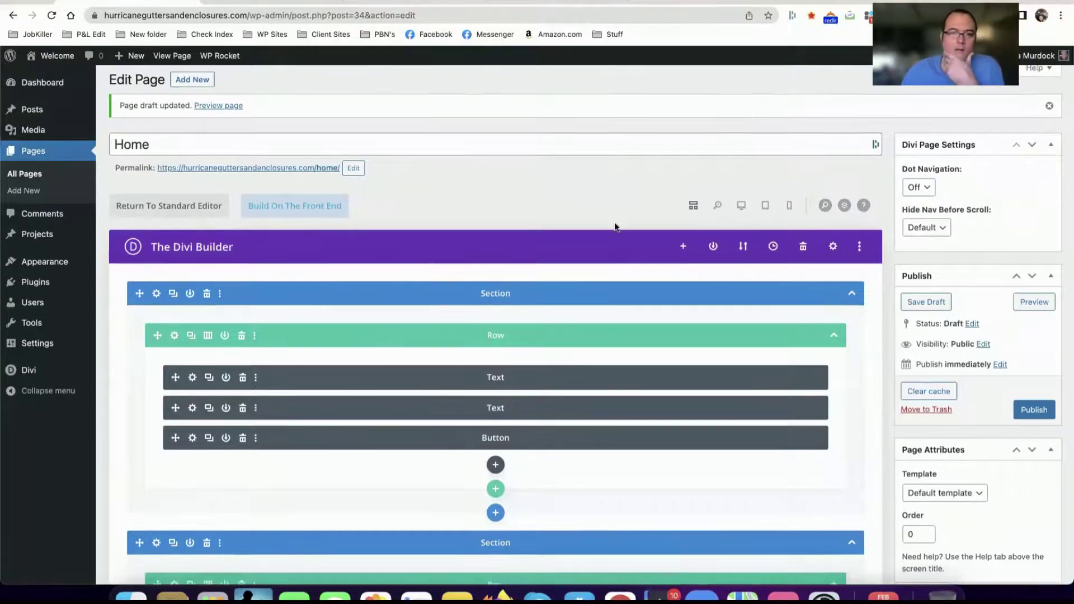
pyautogui.scroll(-2, 615, 227)
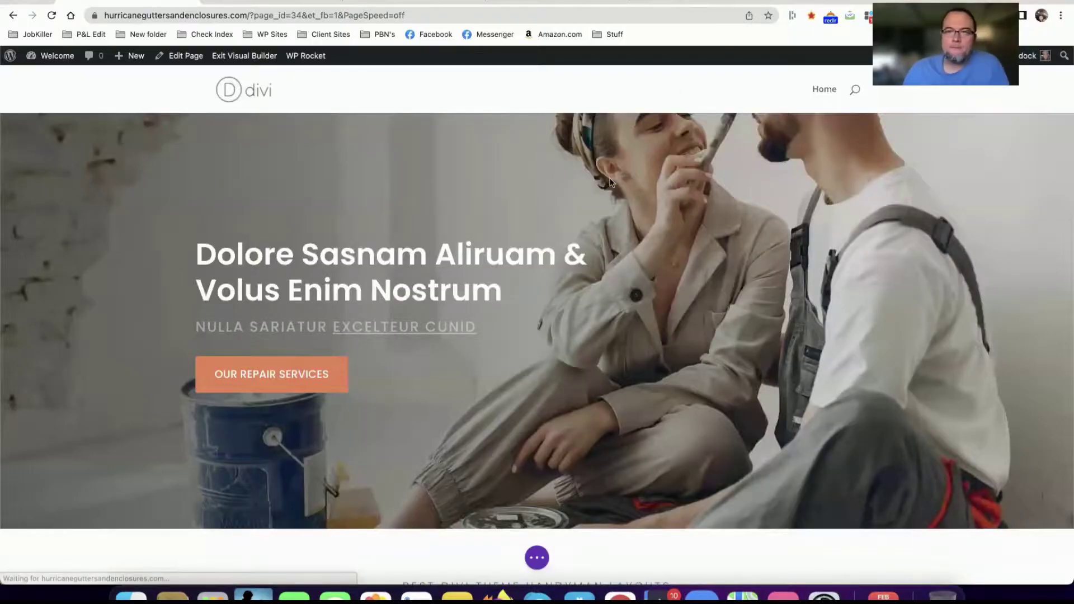
# - Scroll through the imported Handyman 2 layout to the customer reviews section
pyautogui.scroll(-3, 526, 237)
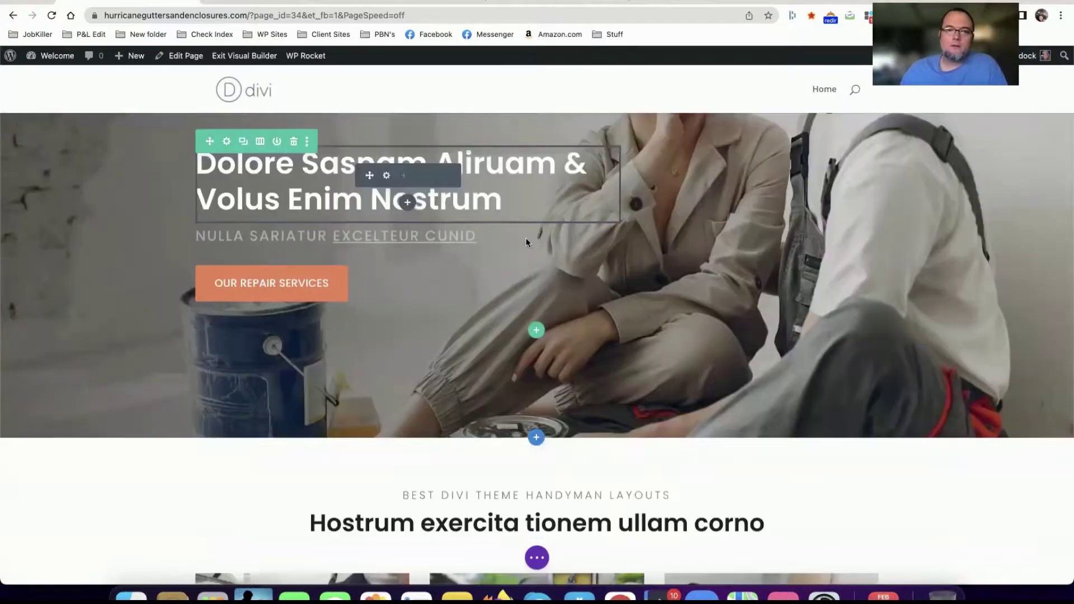
pyautogui.scroll(-15, 526, 240)
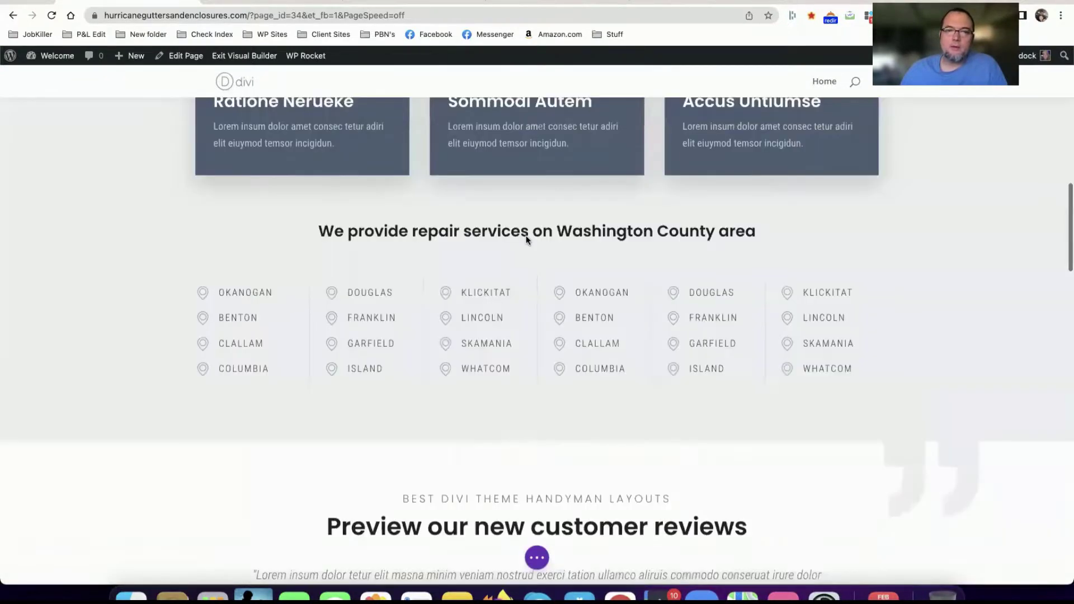
pyautogui.scroll(-15, 526, 240)
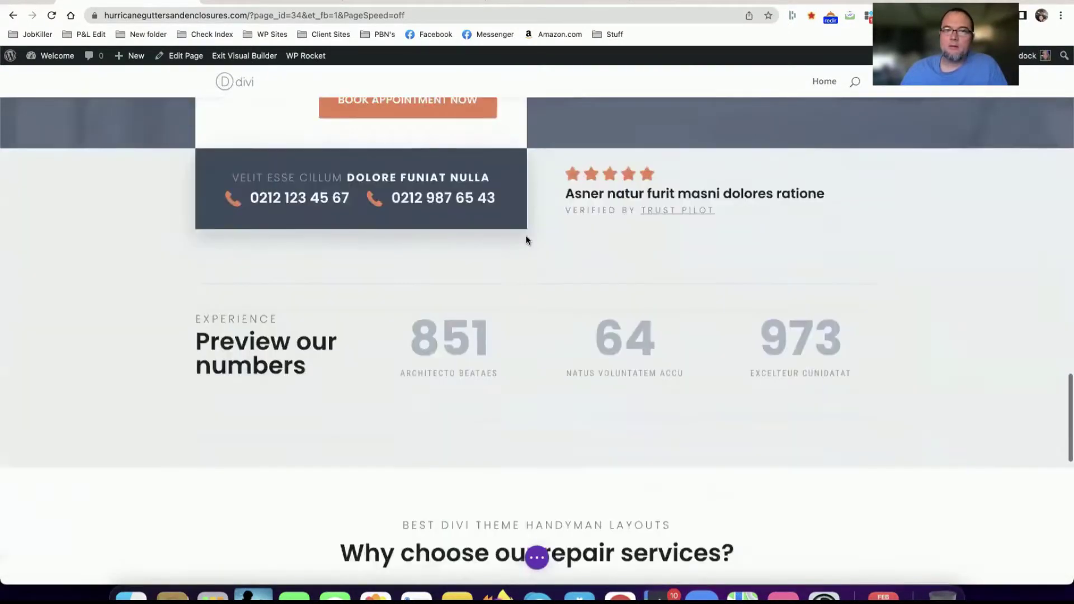
pyautogui.scroll(10, 526, 241)
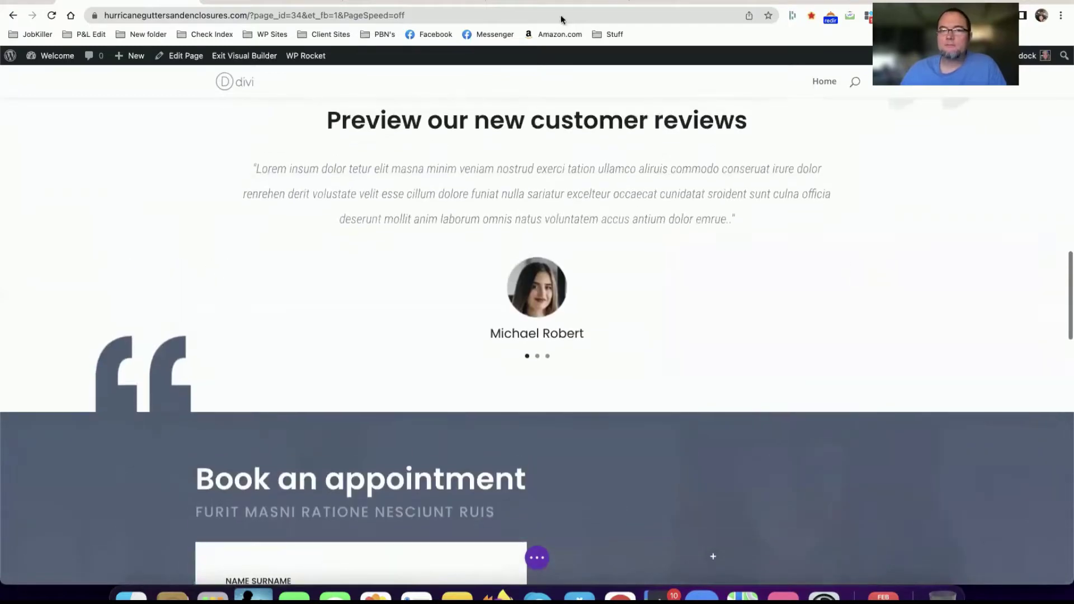